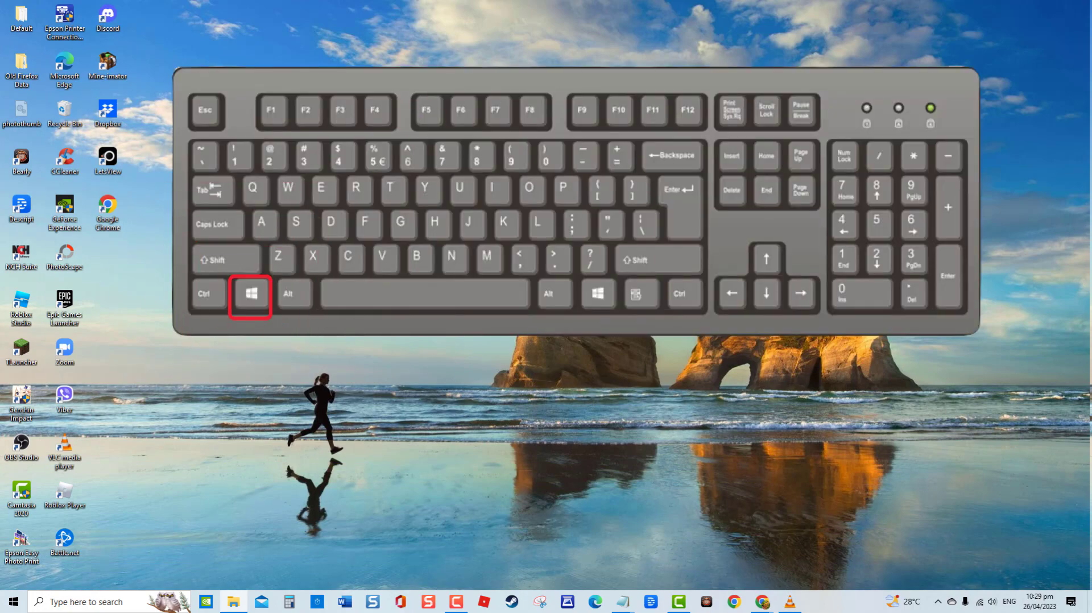
Open Folder Options via 'Control folders', clear the File Explorer history, and close with OK.
key(super+r)
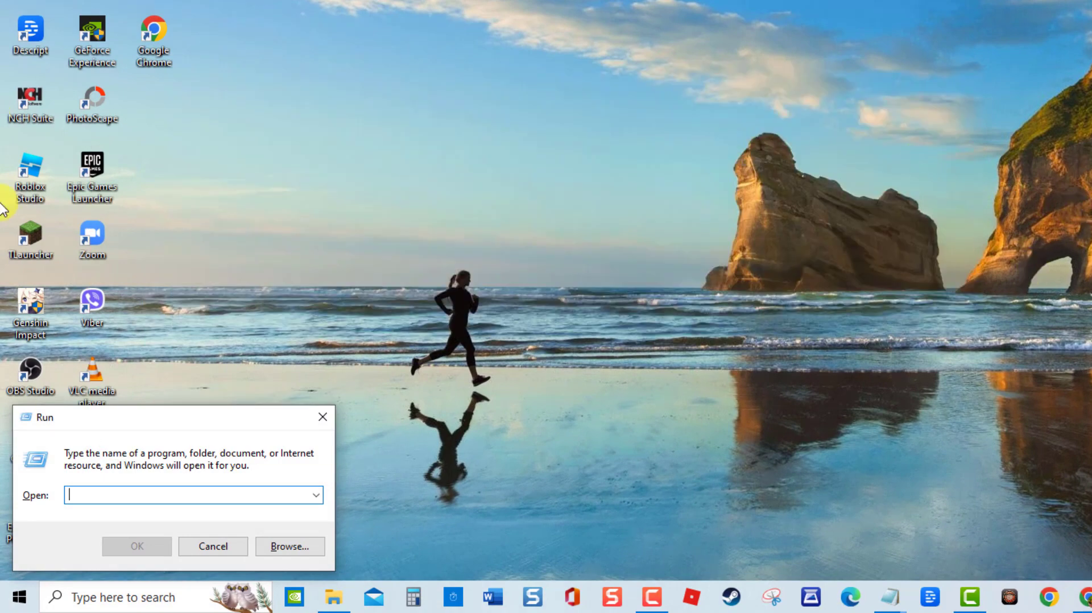
text(Control folders)
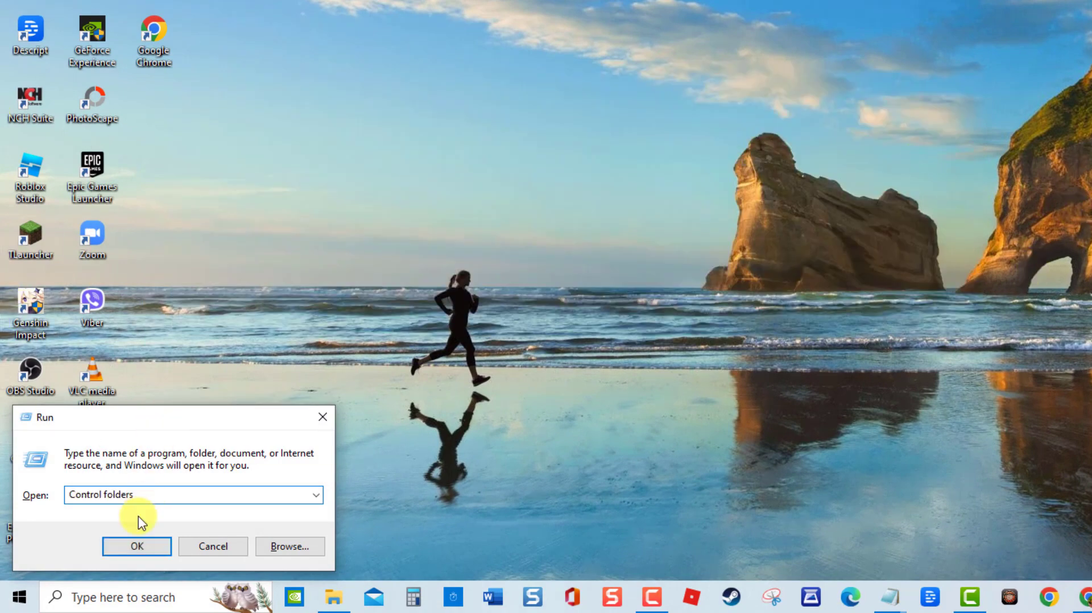
click(149, 545)
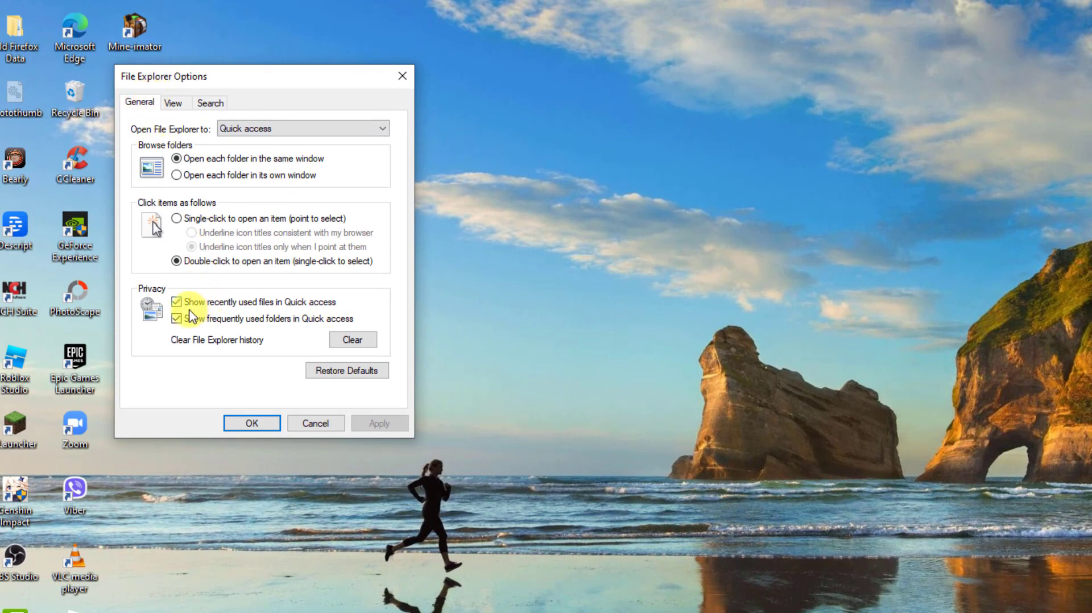
click(354, 340)
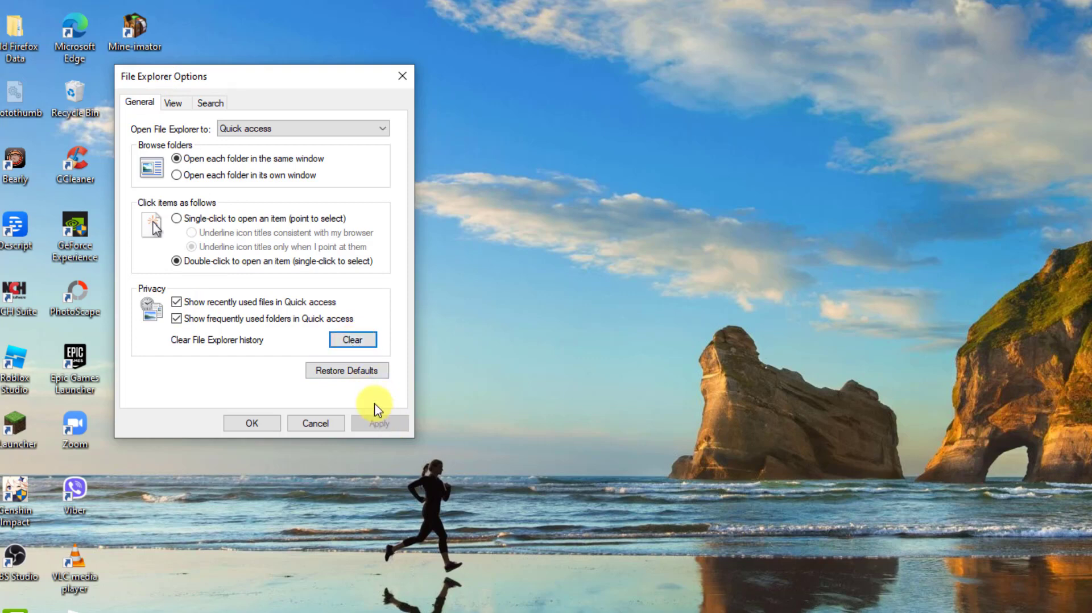
click(252, 423)
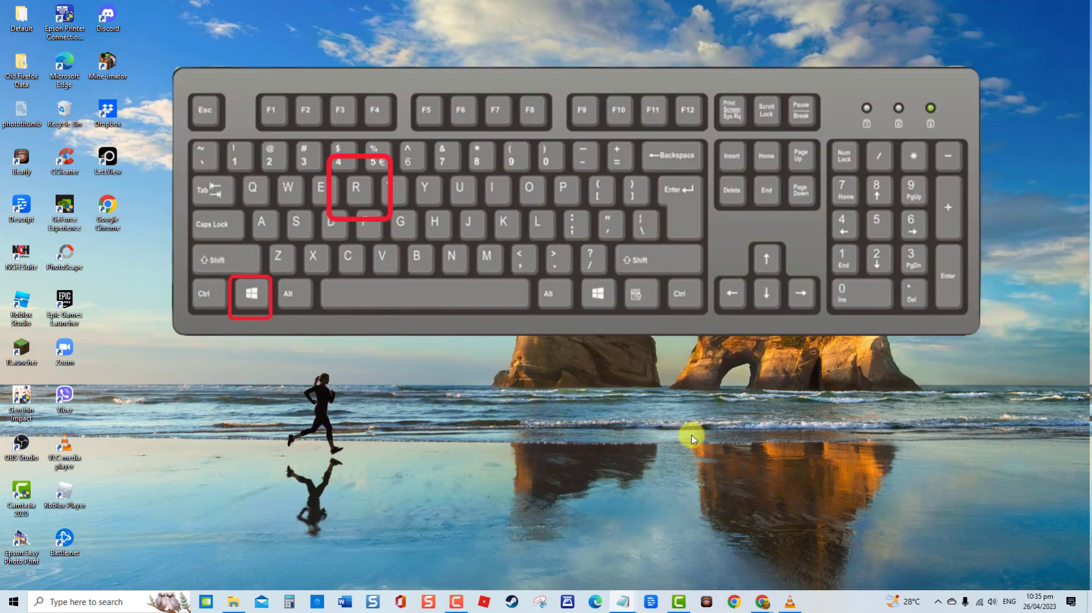
Open Device Manager with devmgmt.msc and select the NVIDIA GeForce GTX 1650 under Display adapters.
key(super+r)
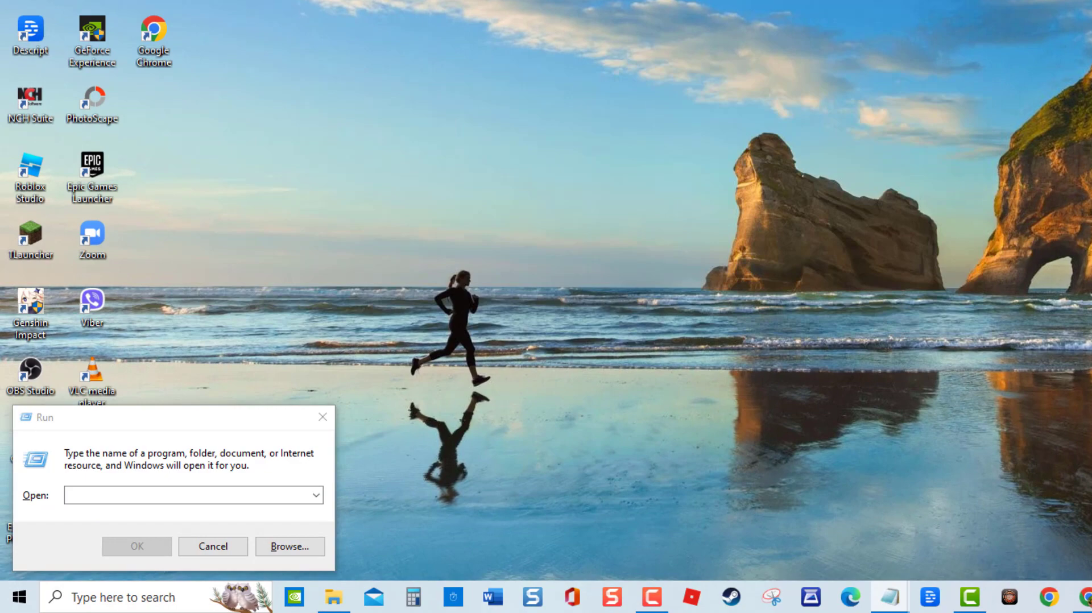
click(237, 496)
text(devmgmt.msc)
key(Return)
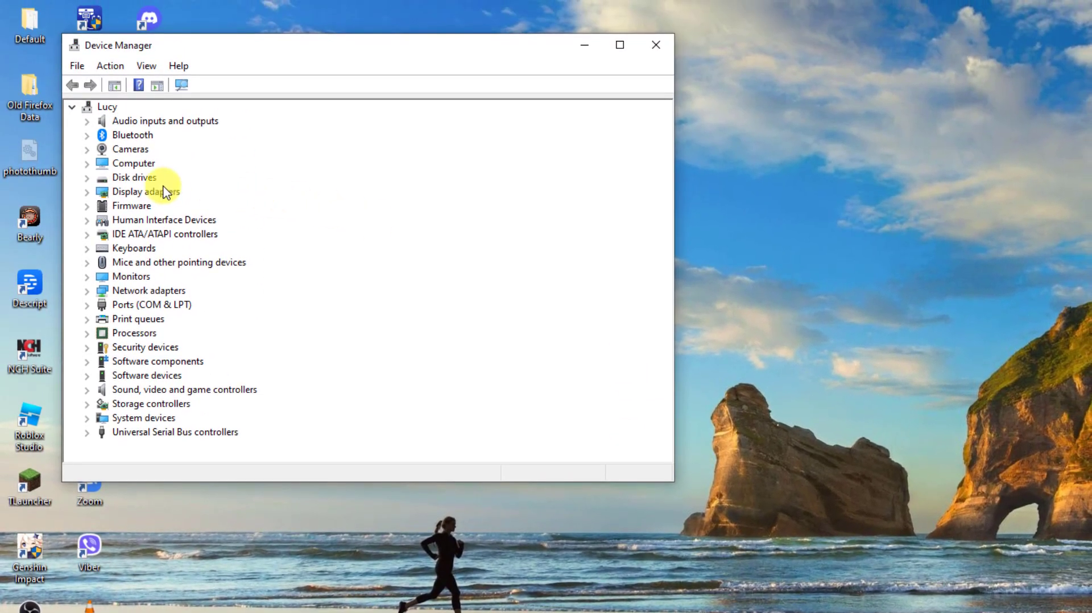
click(86, 192)
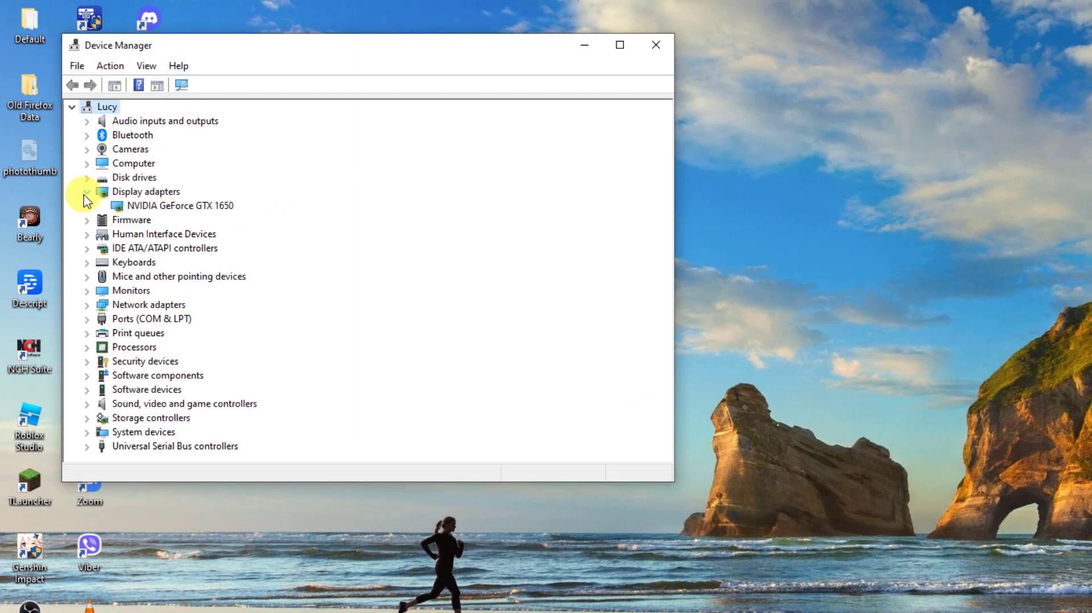
click(136, 196)
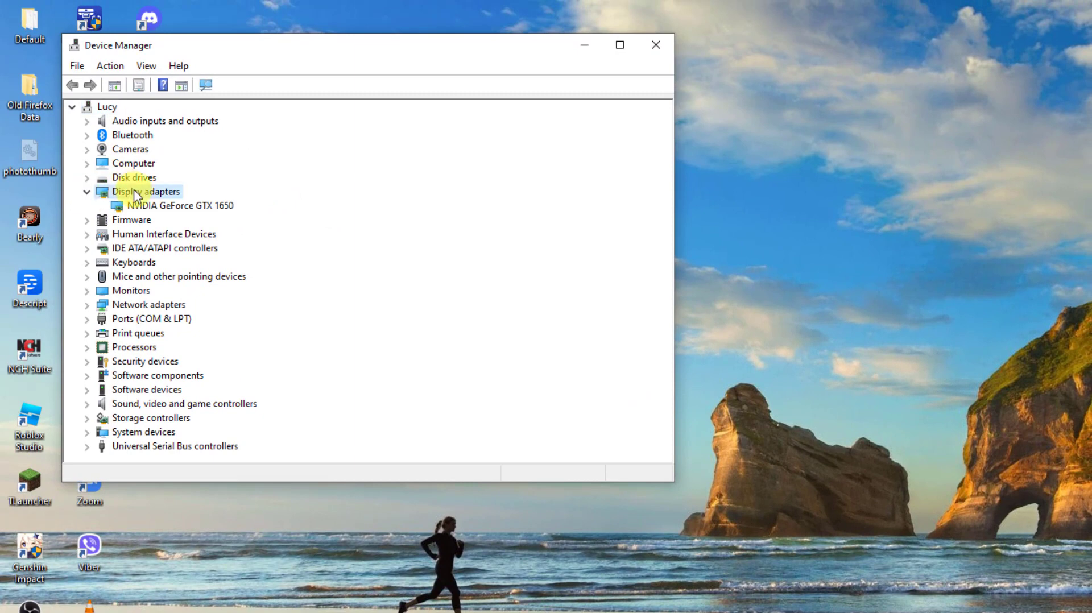
click(171, 206)
right_click(171, 206)
Search automatically for a newer GTX 1650 driver, then close the updater and Device Manager.
click(193, 215)
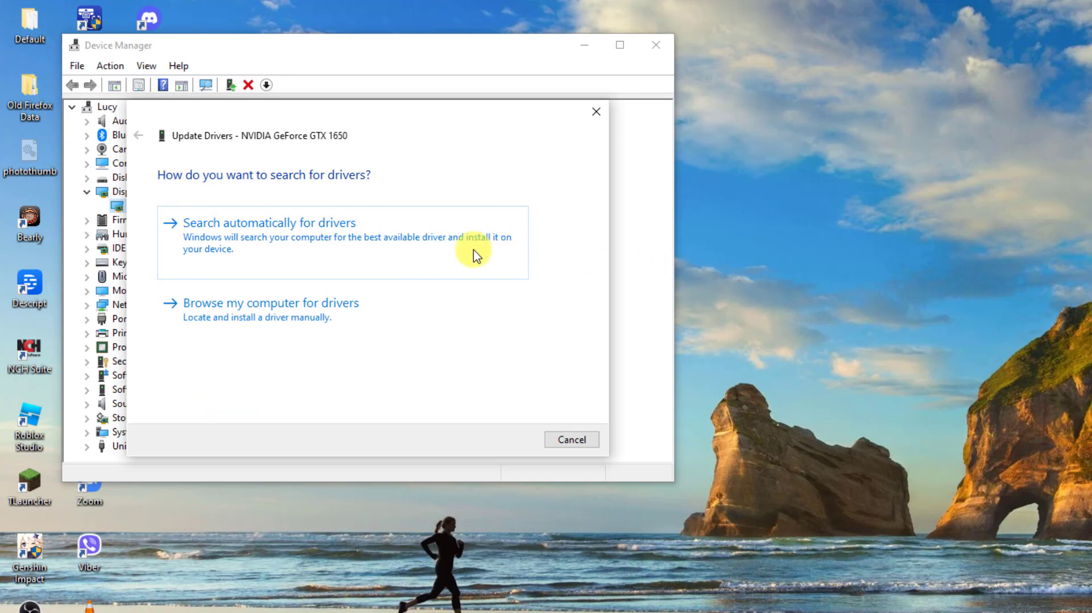
click(426, 256)
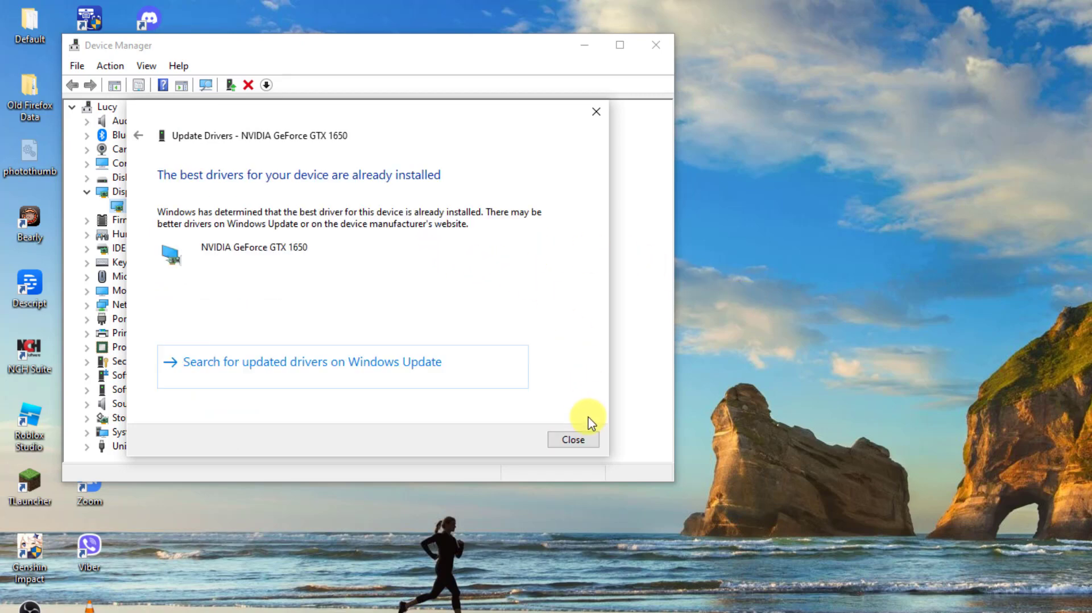
click(591, 442)
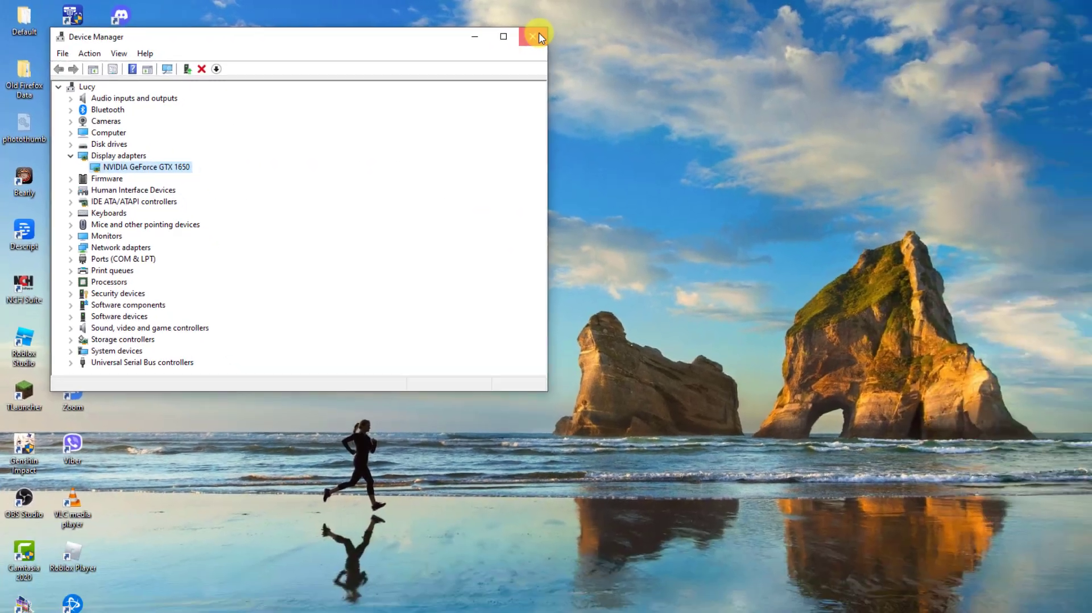
click(656, 45)
Open the Start menu's power options and dismiss them without restarting.
click(12, 603)
click(13, 577)
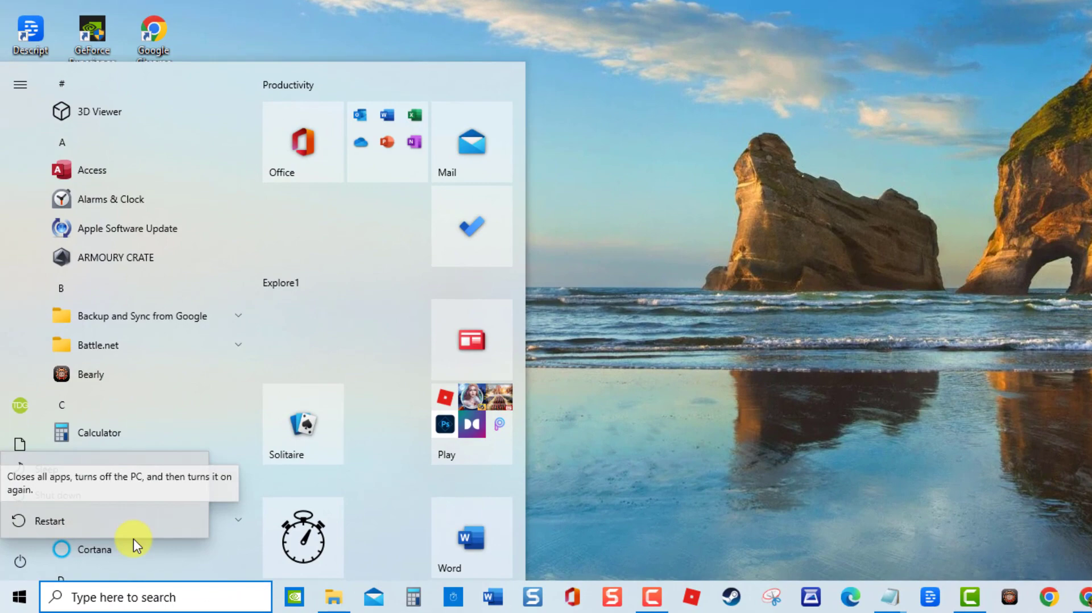
click(782, 272)
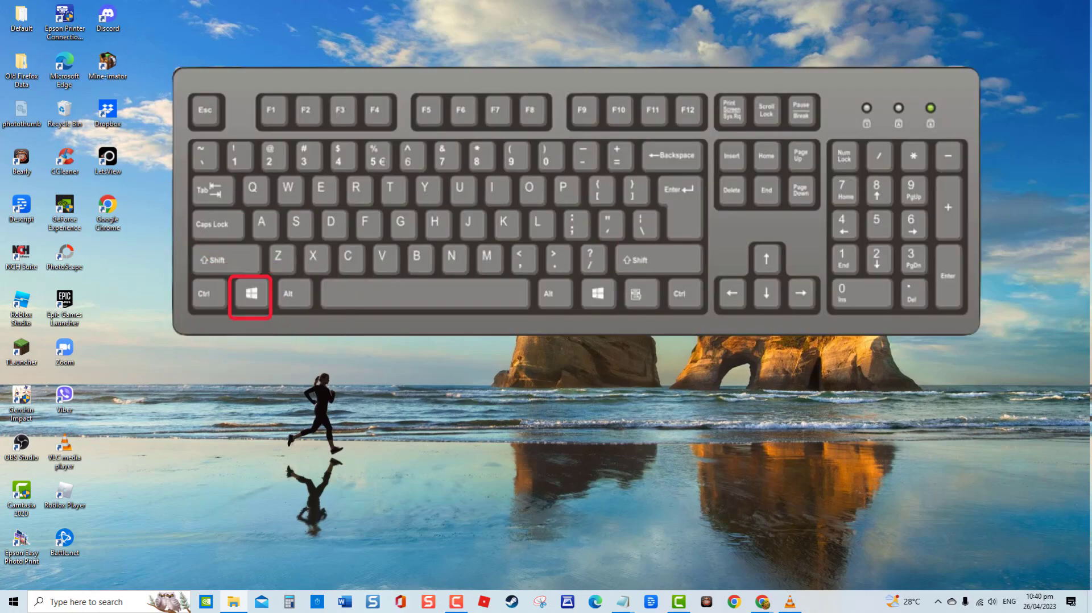
Enable 'Launch folder windows in a separate process' in Folder Options View settings, apply, and close.
key(super+r)
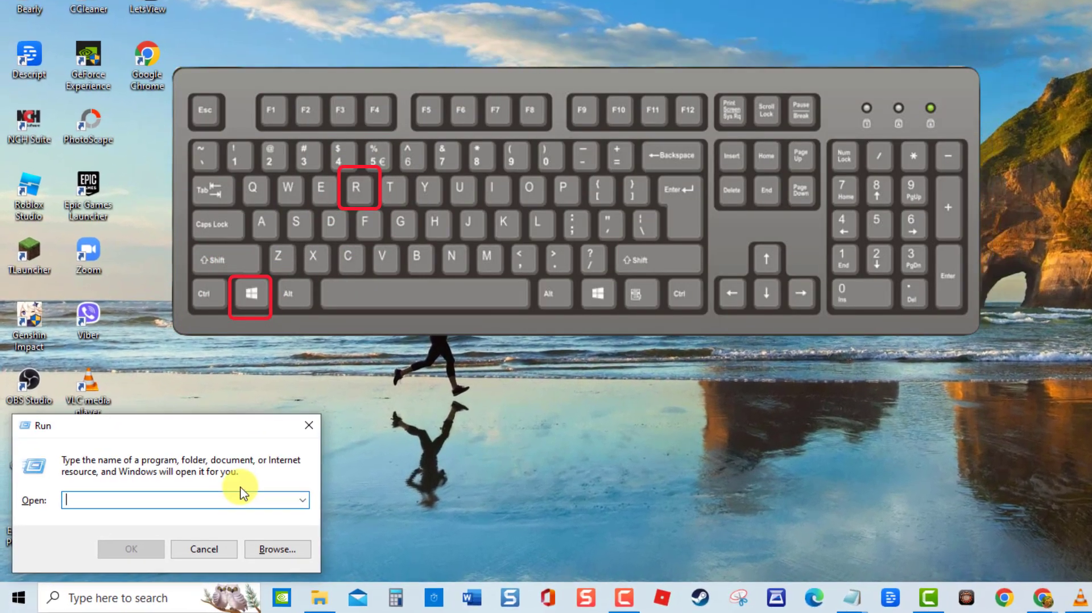
text(Control folders)
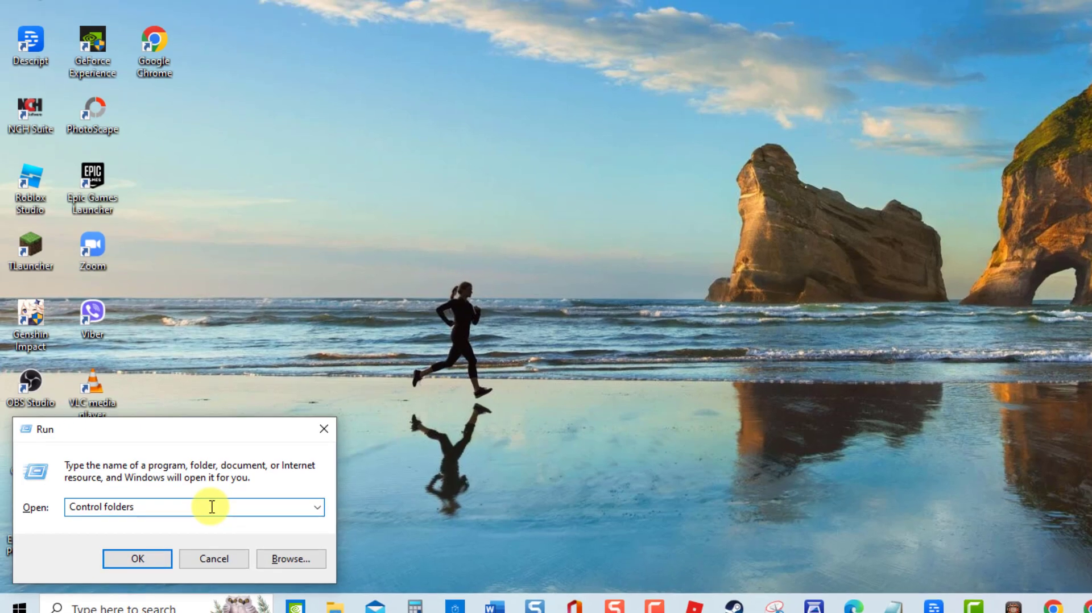
key(Return)
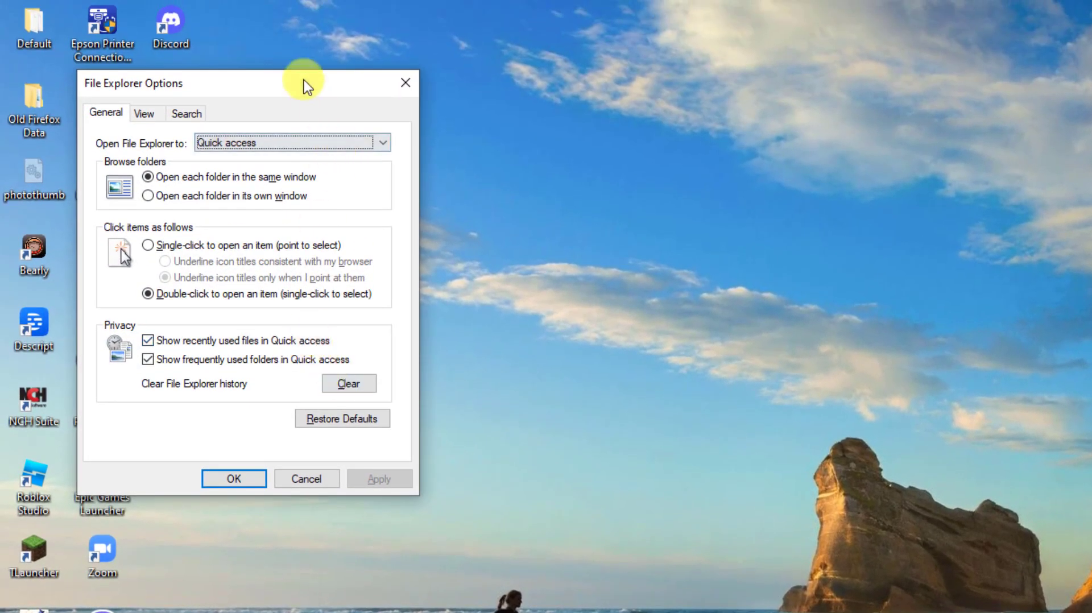
click(143, 113)
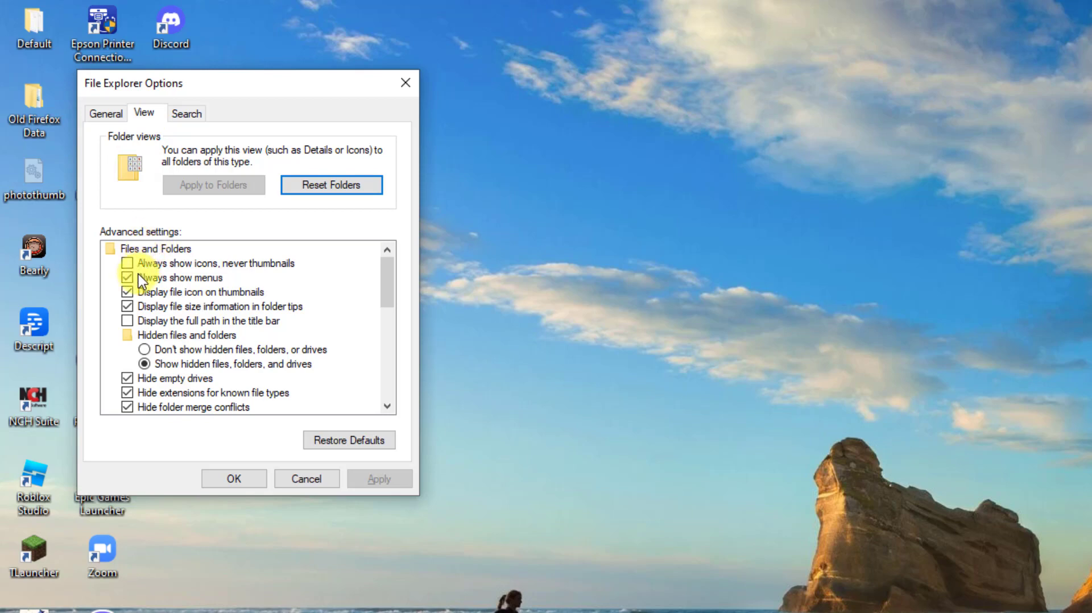
drag(380, 290, 388, 313)
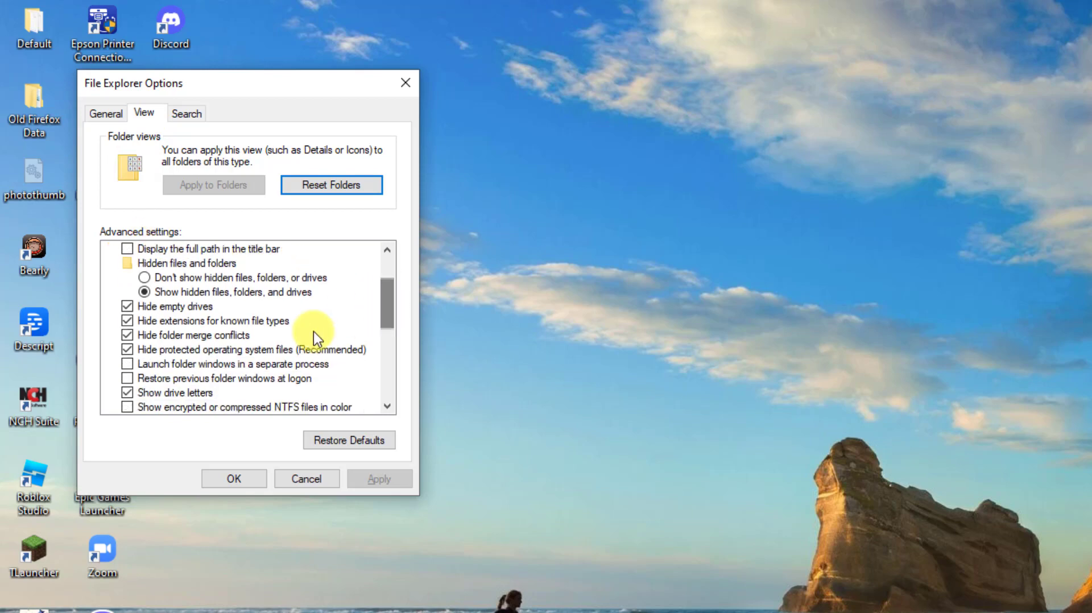
click(270, 363)
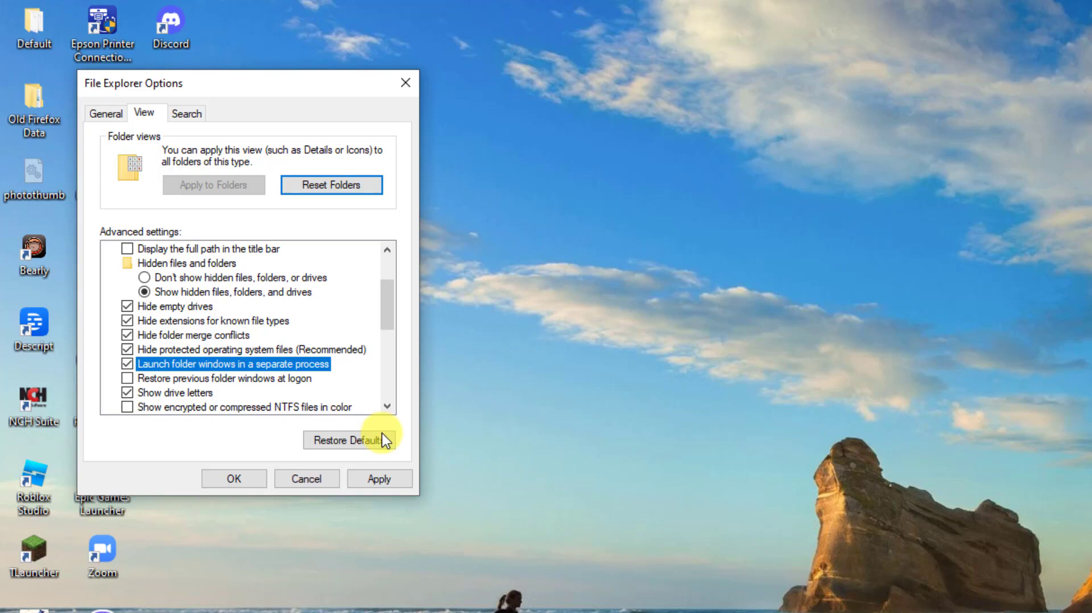
click(382, 478)
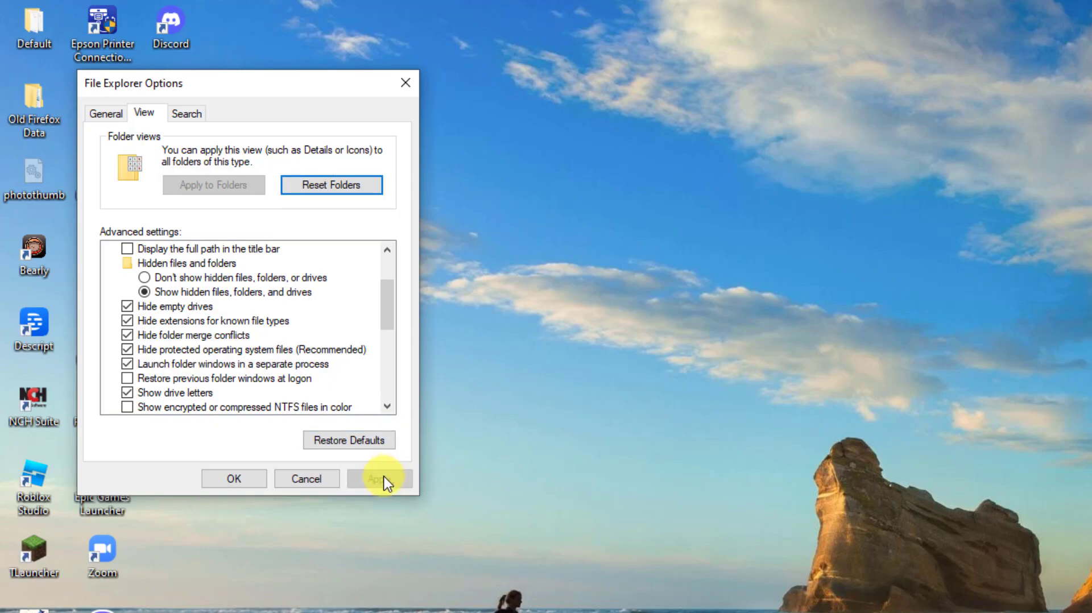
click(257, 479)
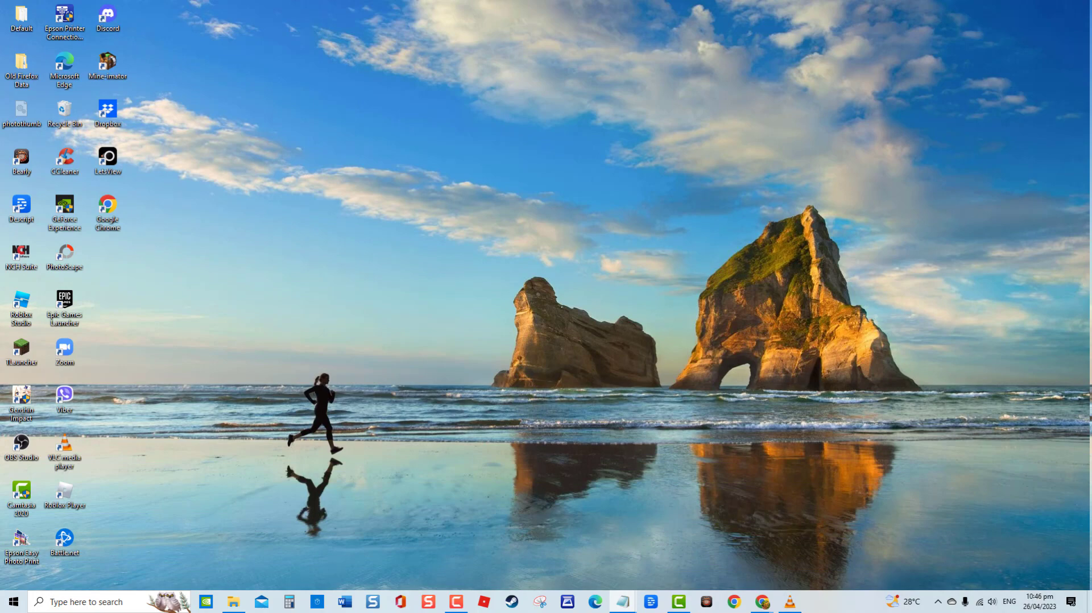
Run 'netsh winsock reset' in an administrator Command Prompt.
click(103, 603)
text(command prompt)
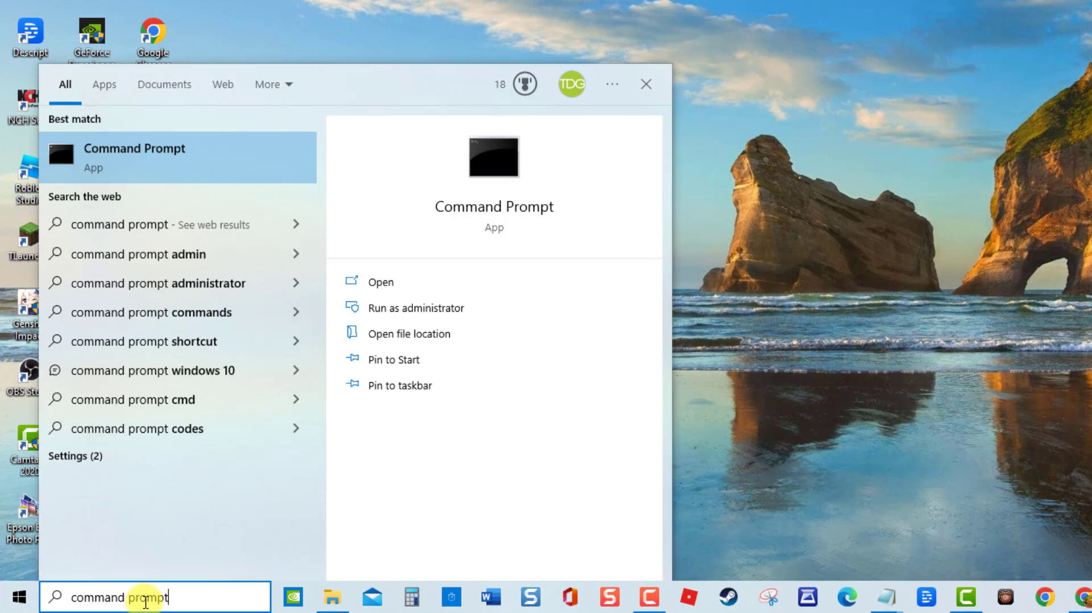
click(419, 308)
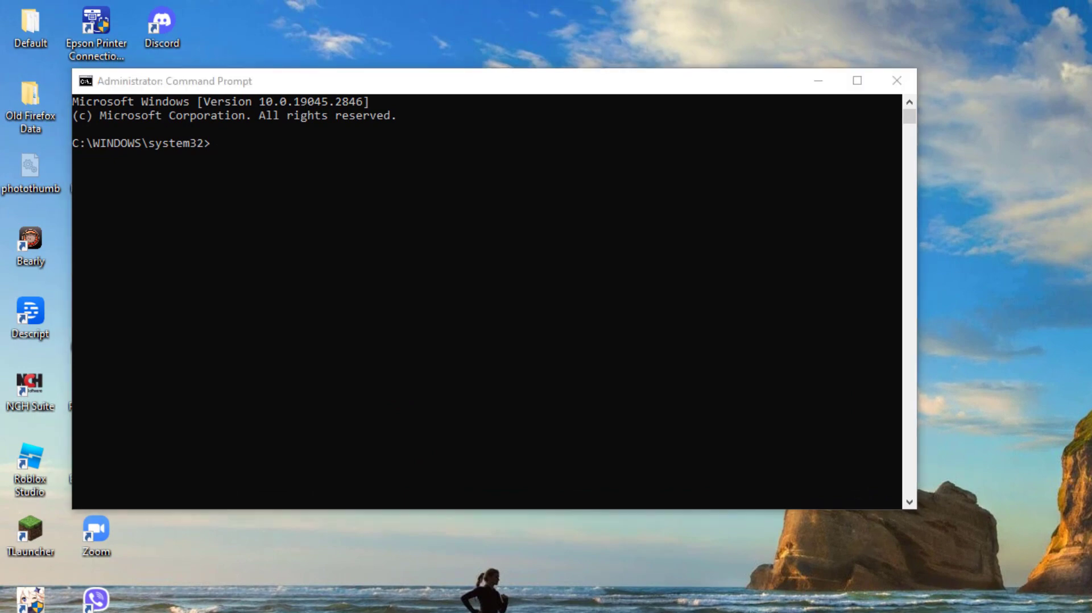
right_click(216, 149)
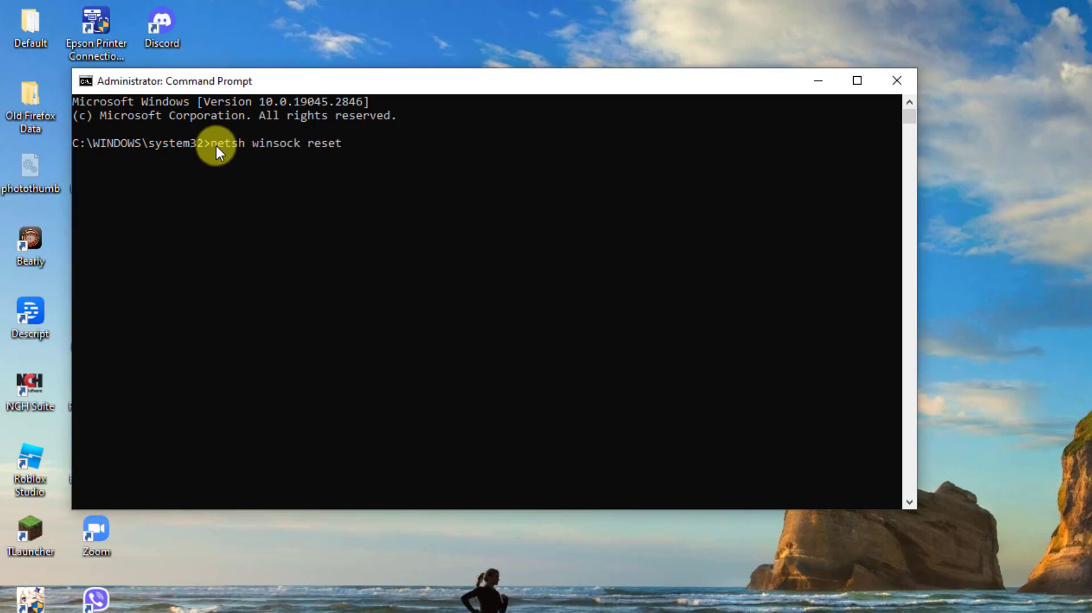
key(Return)
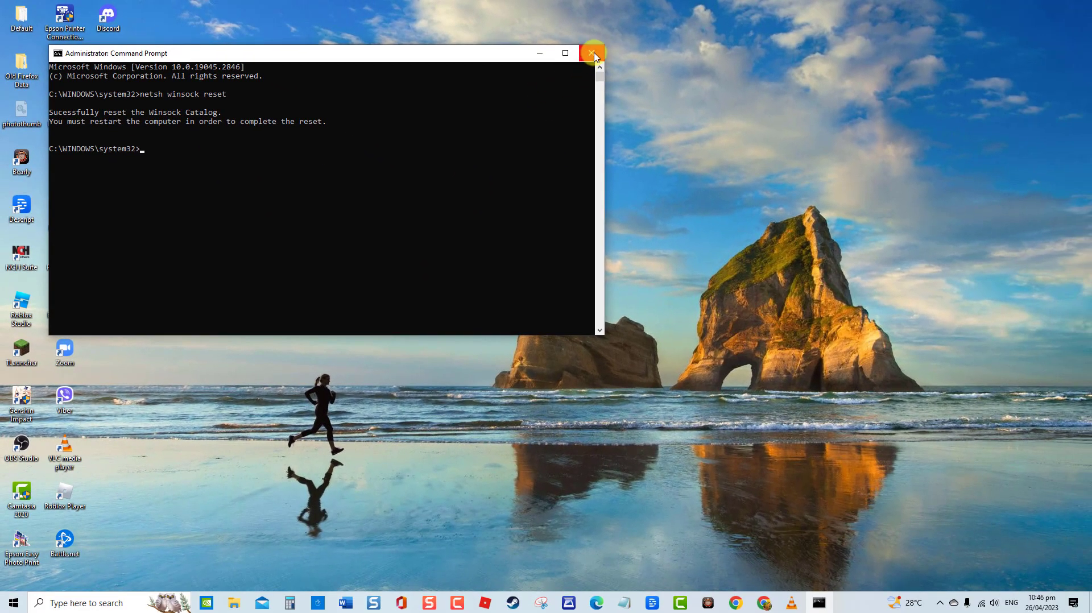
Close Command Prompt and dismiss the Start and power menus without restarting.
click(594, 54)
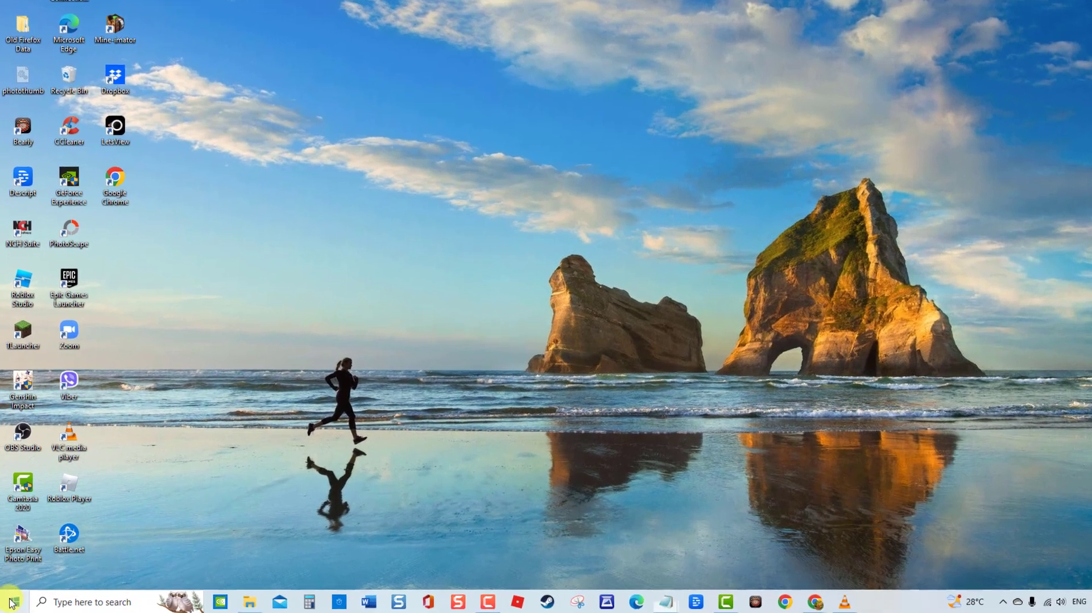
click(13, 602)
click(15, 574)
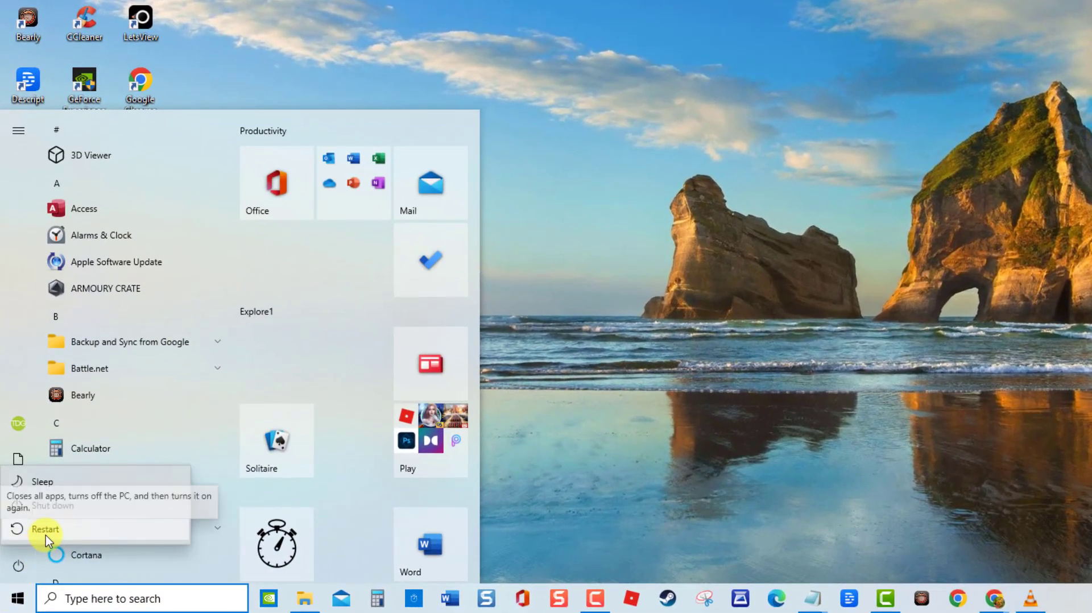
click(626, 494)
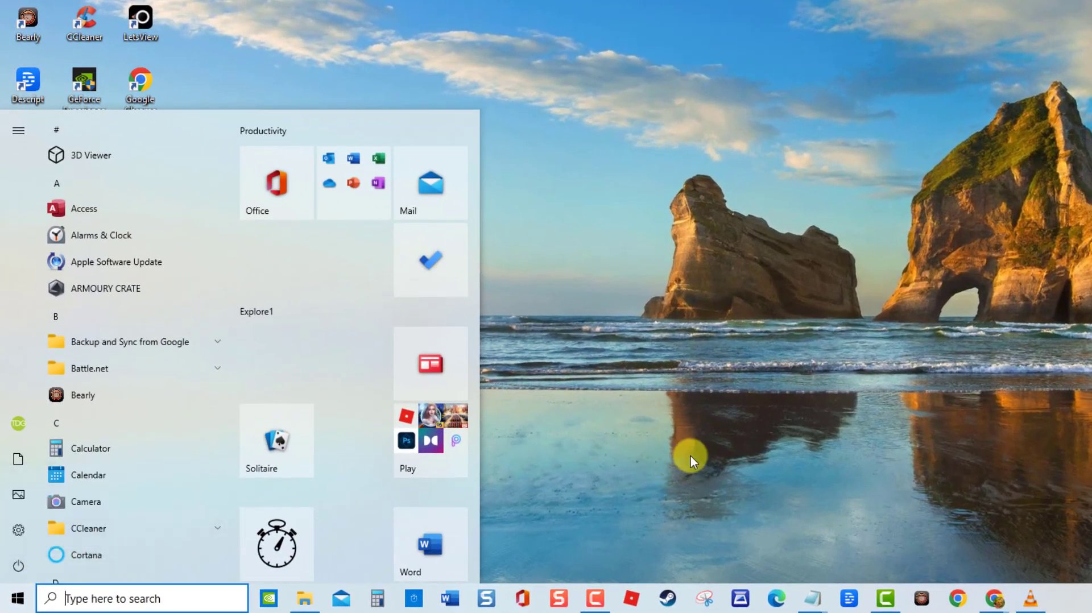
click(711, 455)
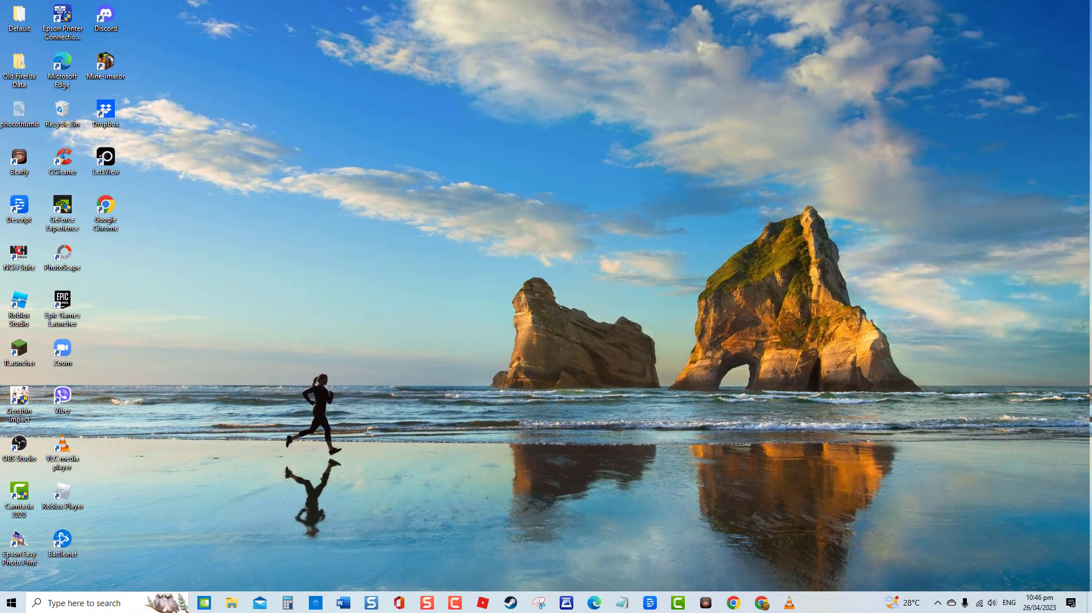